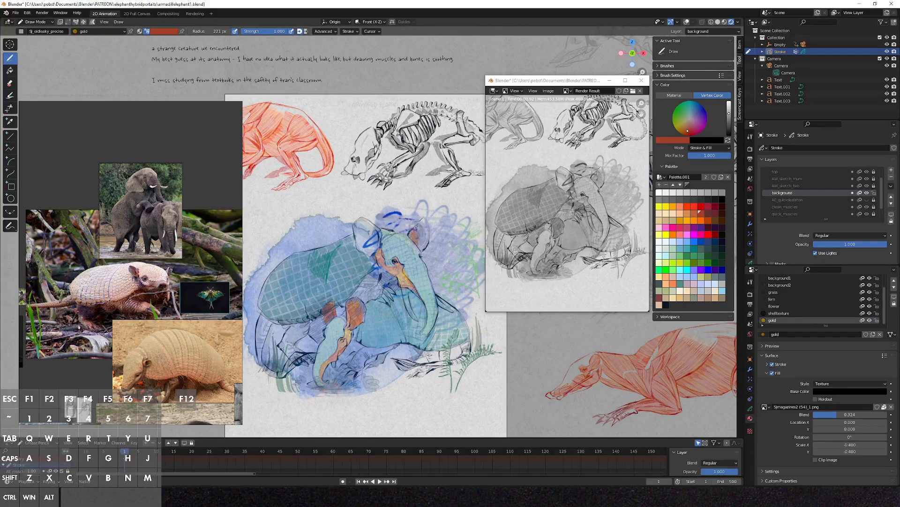
Step: Pick a saturated red from the Color wheel for drawing
{"action": "left_click_drag", "start_coordinate": [687, 131], "coordinate": [690, 135]}
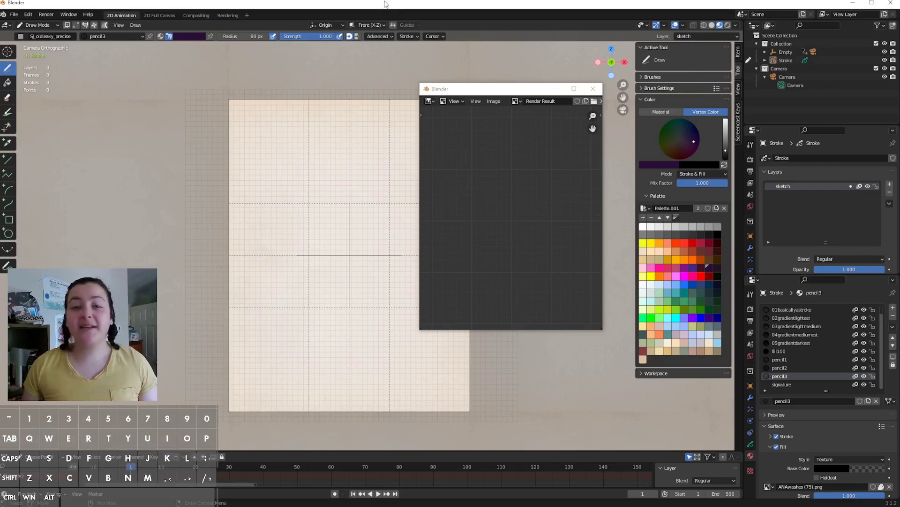
Step: Feed the World Color an Image Texture from a paper PNG, mapped to Window coordinates
{"action": "left_click", "coordinate": [751, 208]}
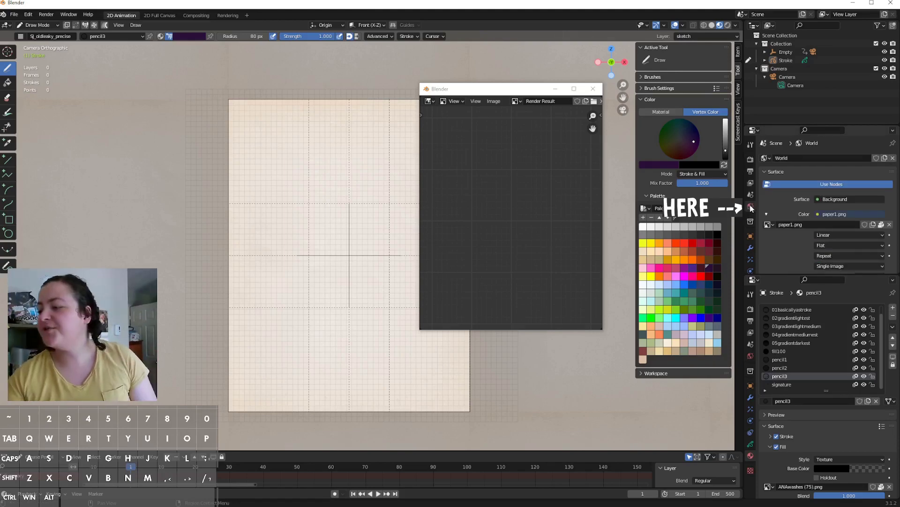
{"action": "left_click", "coordinate": [817, 215]}
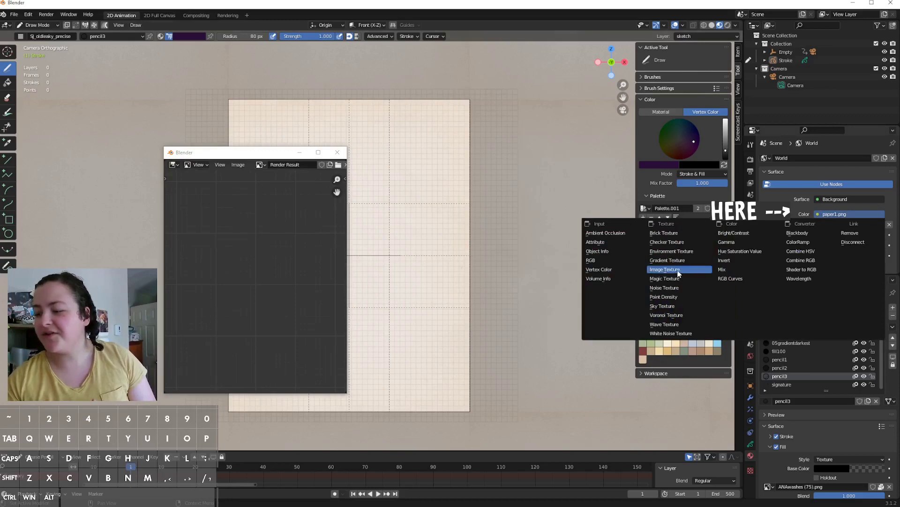
{"action": "left_click", "coordinate": [679, 270]}
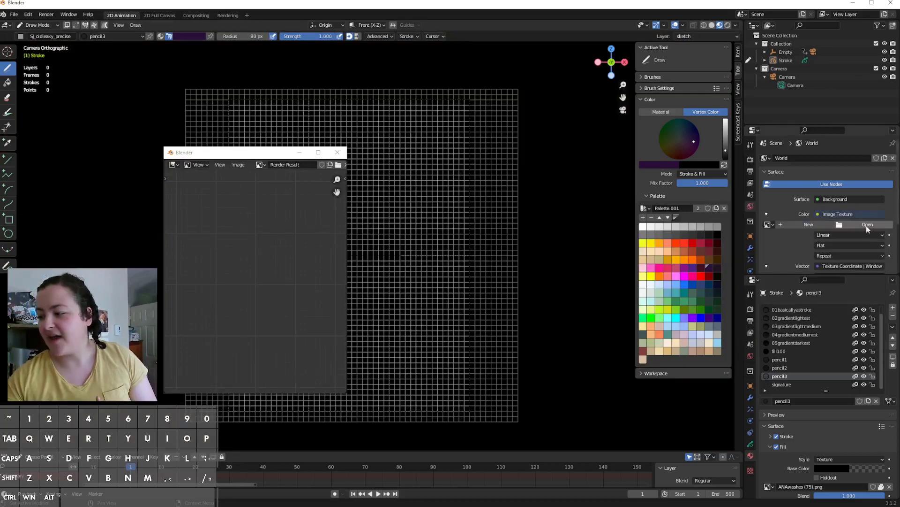
{"action": "left_click", "coordinate": [865, 228]}
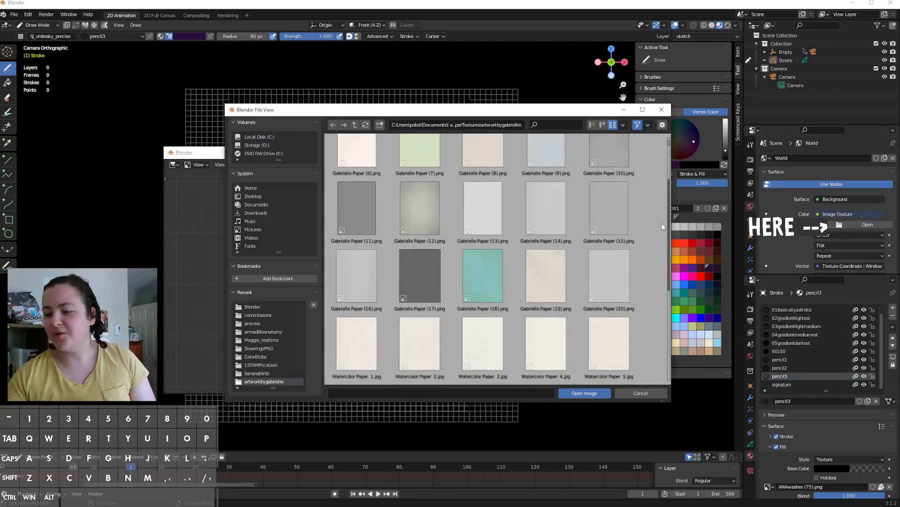
{"action": "scroll", "coordinate": [450, 267], "scroll_direction": "up", "scroll_amount": 1}
{"action": "key", "text": "Escape"}
{"action": "left_click_drag", "start_coordinate": [802, 276], "coordinate": [802, 367]}
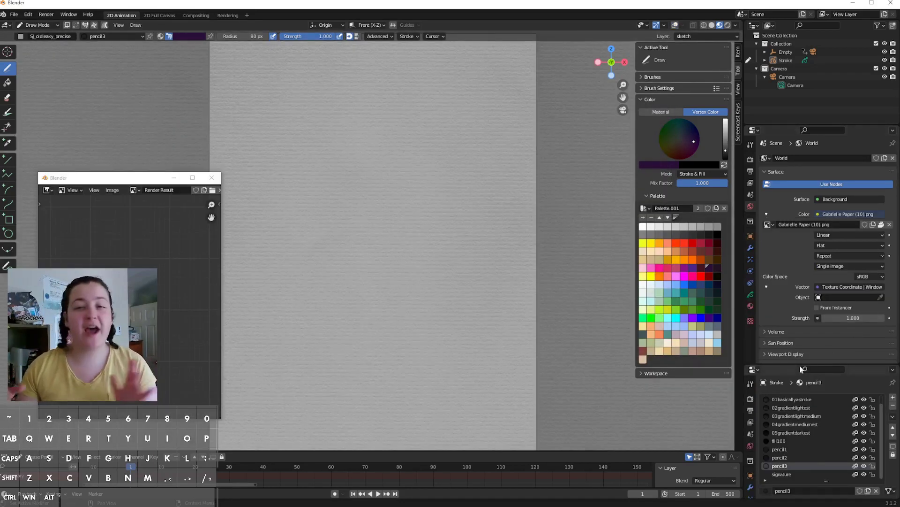
{"action": "left_click", "coordinate": [817, 287]}
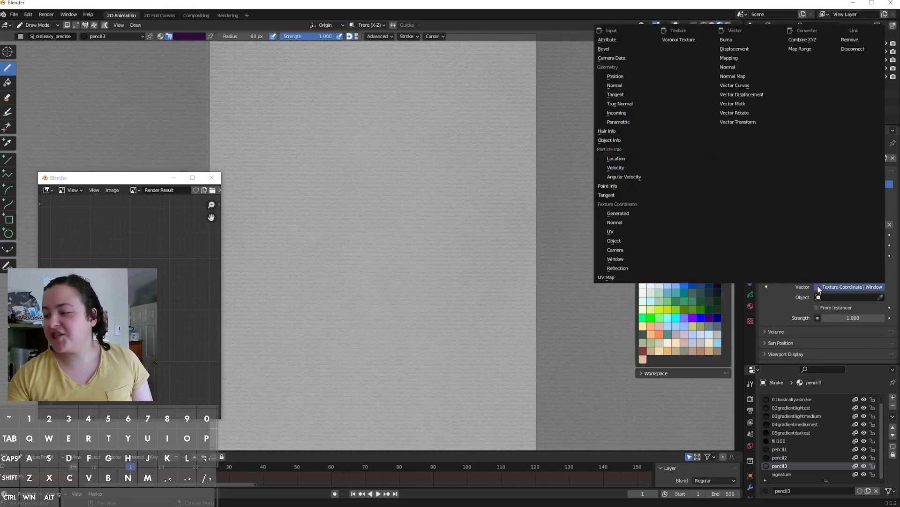
{"action": "left_click", "coordinate": [632, 259]}
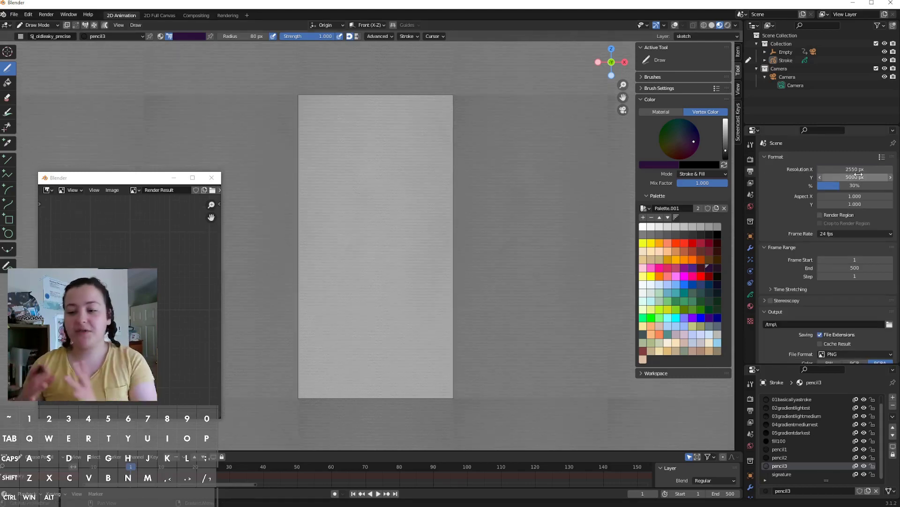
Step: Undo and redo recent changes to settle the canvas height at 3300 px
{"action": "key", "text": "ctrl+z"}
{"action": "key", "text": "ctrl+shift+z"}
{"action": "key", "text": "ctrl+z"}
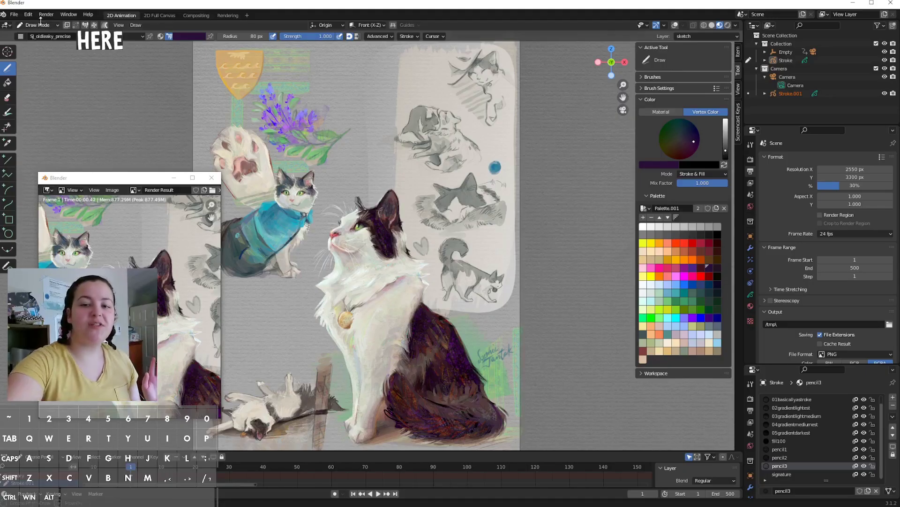
Step: In Object Mode, add a text object and set its X rotation to 90°
{"action": "left_click", "coordinate": [45, 26]}
{"action": "key", "text": "shift+a"}
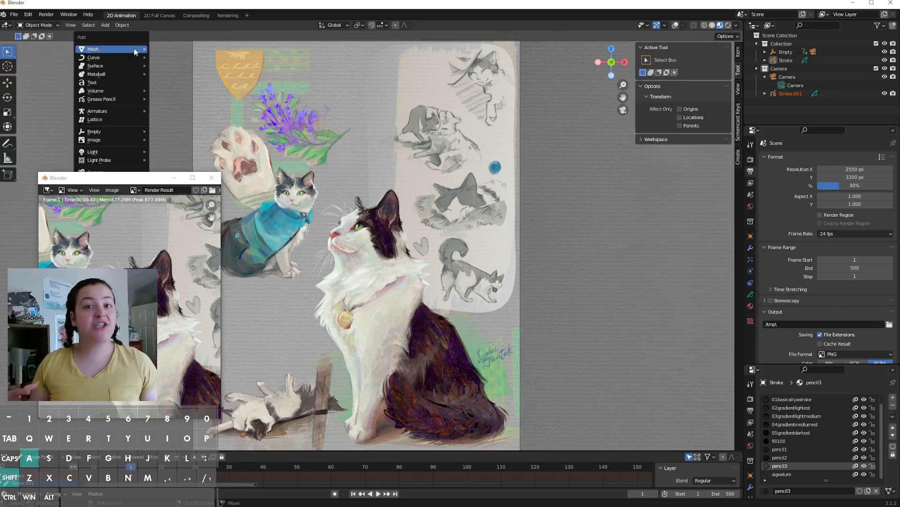
{"action": "left_click", "coordinate": [121, 81]}
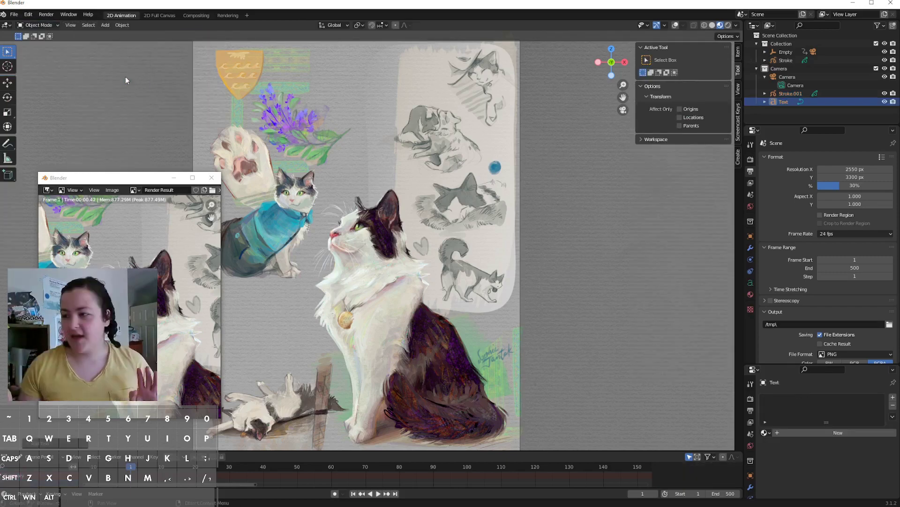
{"action": "left_click", "coordinate": [738, 53]}
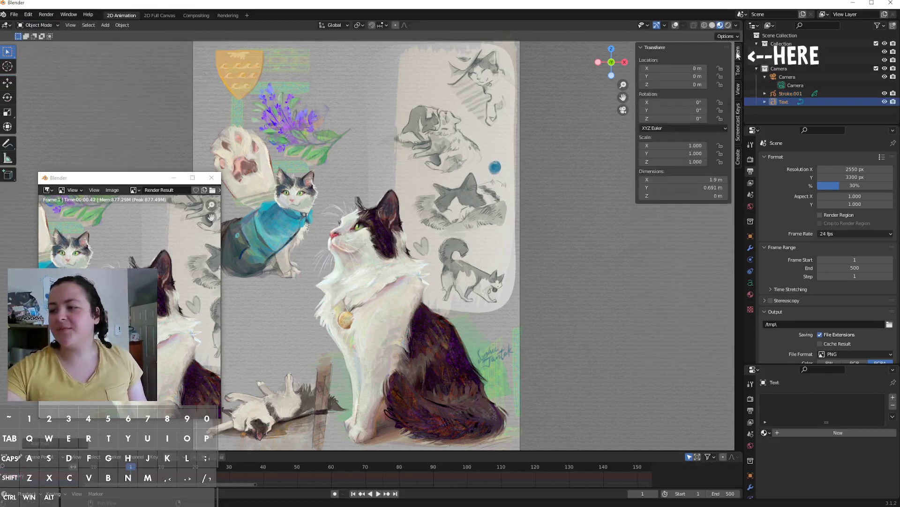
{"action": "left_click", "coordinate": [686, 103]}
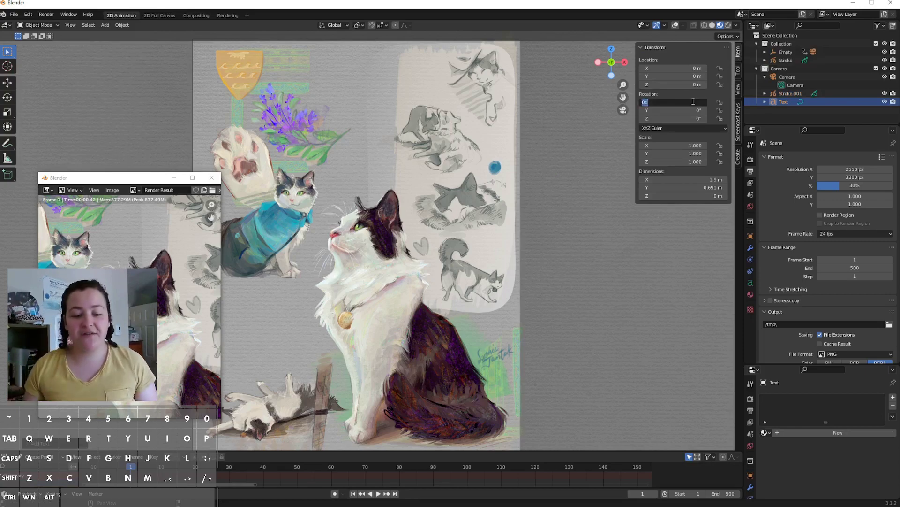
{"action": "type", "text": "90"}
{"action": "key", "text": "Return"}
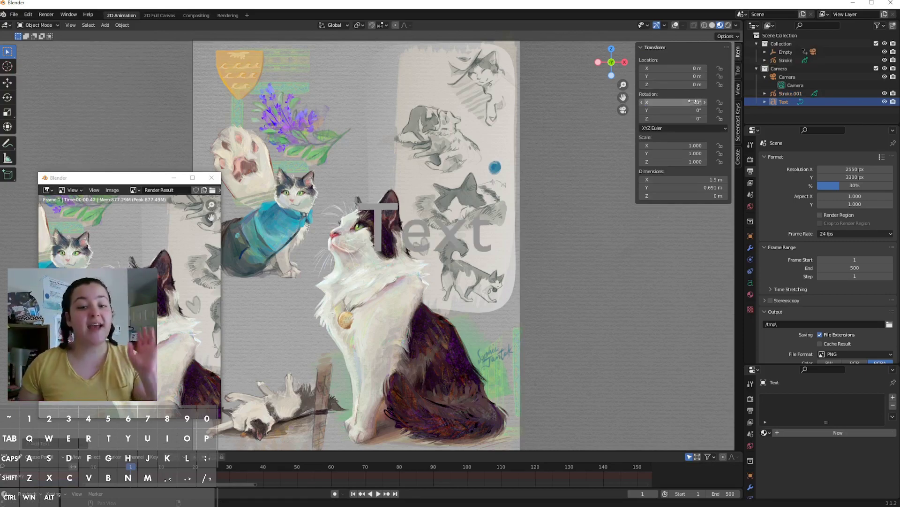
Step: Render an F12 preview, then move the text along the Y depth axis
{"action": "key", "text": "F12"}
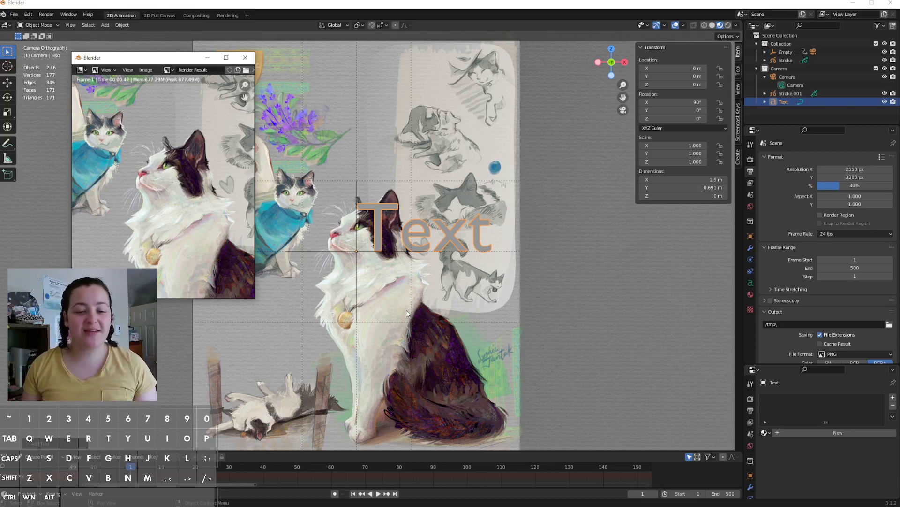
{"action": "key", "text": "g"}
{"action": "key", "text": "y"}
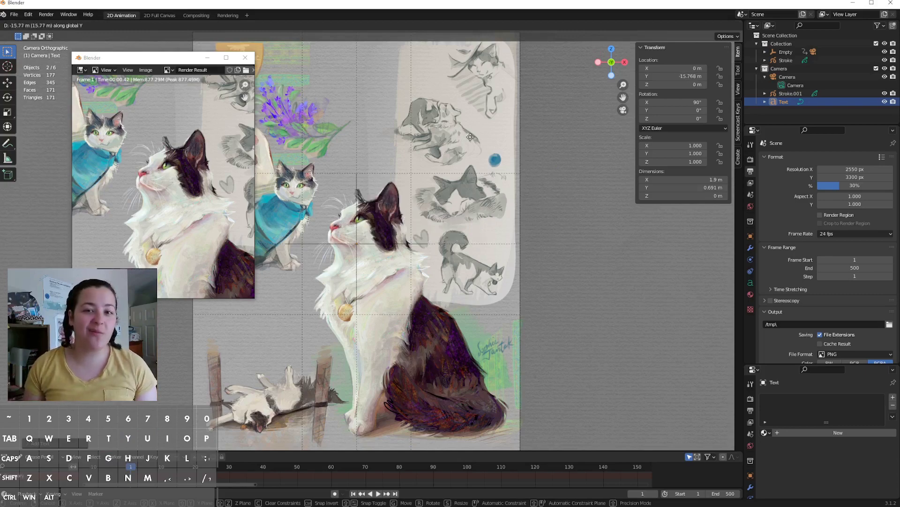
{"action": "key", "text": "Escape"}
{"action": "middle_click_drag", "start_coordinate": [431, 332], "coordinate": [527, 289]}
{"action": "key", "text": "g"}
{"action": "key", "text": "y"}
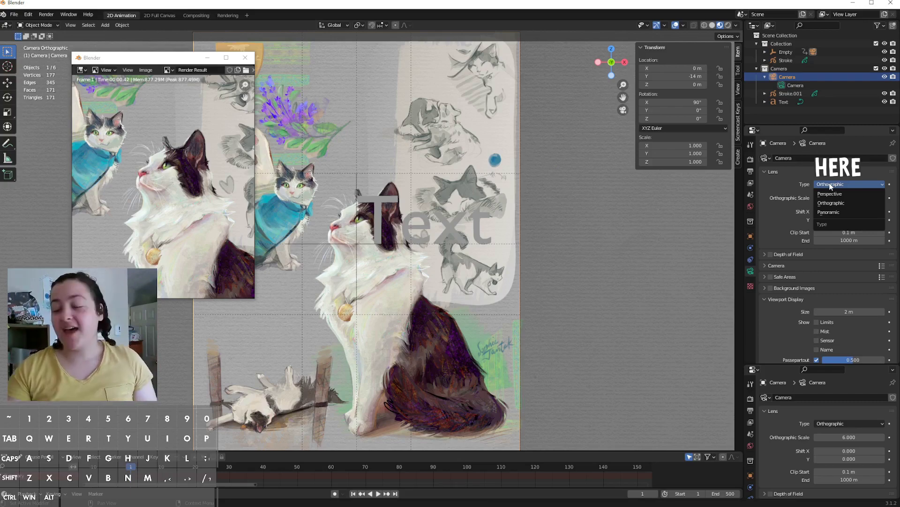
Step: Select the text object and shift it along the Y depth axis
{"action": "left_click", "coordinate": [478, 243]}
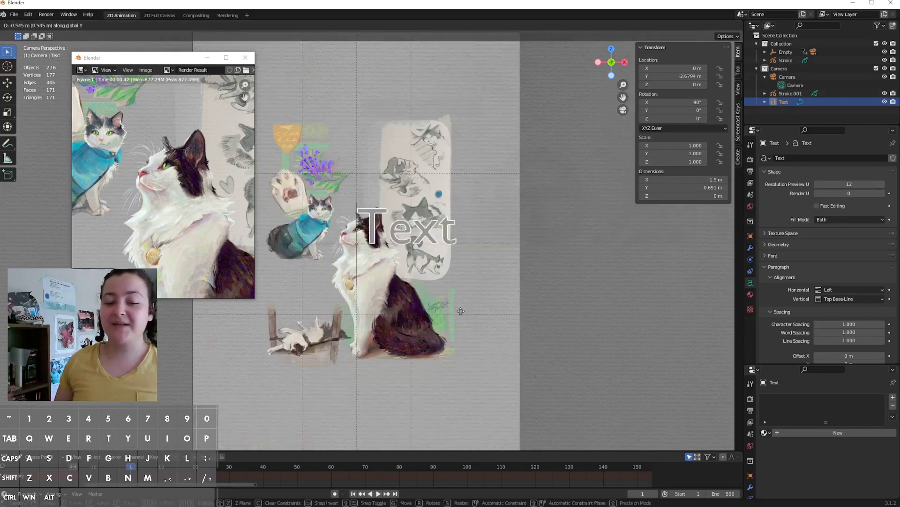
{"action": "key", "text": "g"}
{"action": "key", "text": "y"}
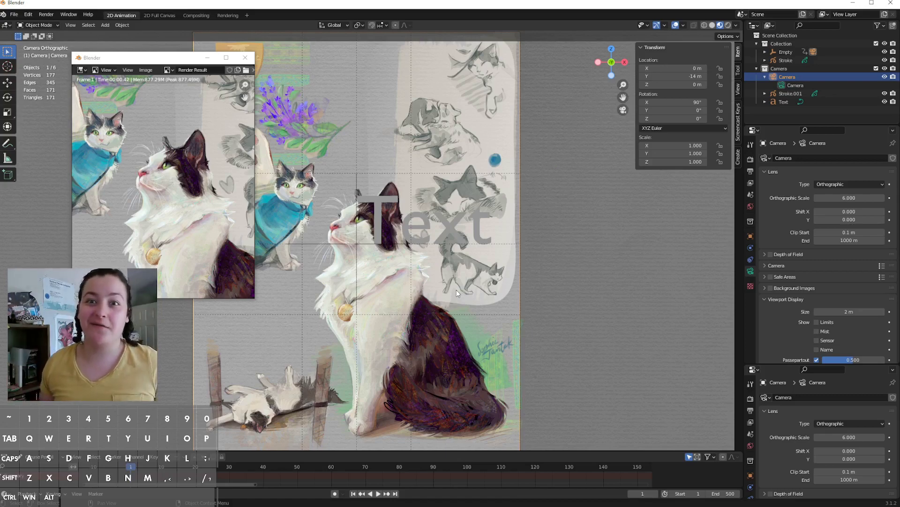
Step: Give the text a new material with a darkened base colour and reveal its Font settings
{"action": "left_click", "coordinate": [457, 289], "text": "shift"}
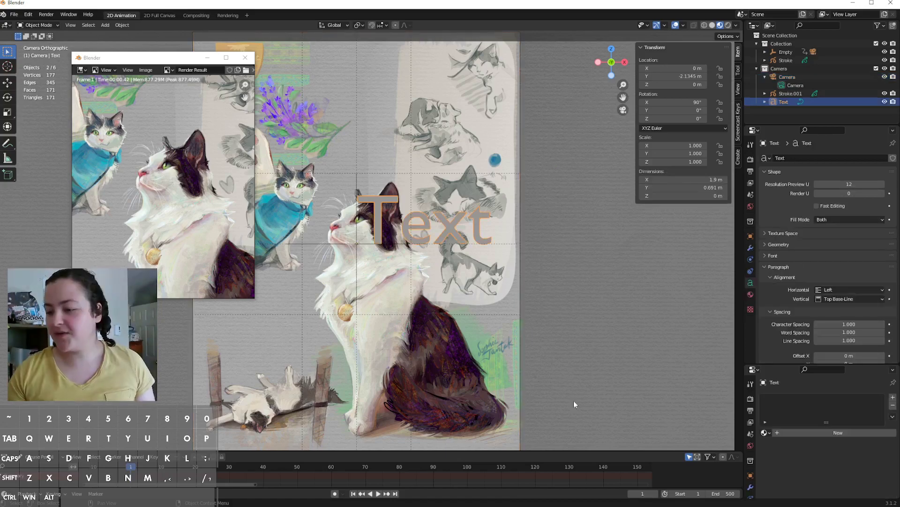
{"action": "left_click", "coordinate": [751, 294]}
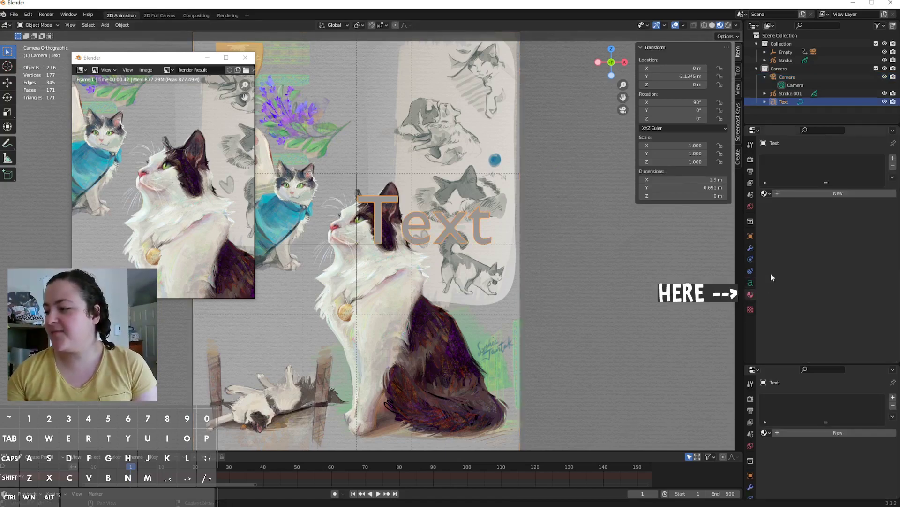
{"action": "left_click", "coordinate": [790, 192]}
{"action": "left_click", "coordinate": [864, 281]}
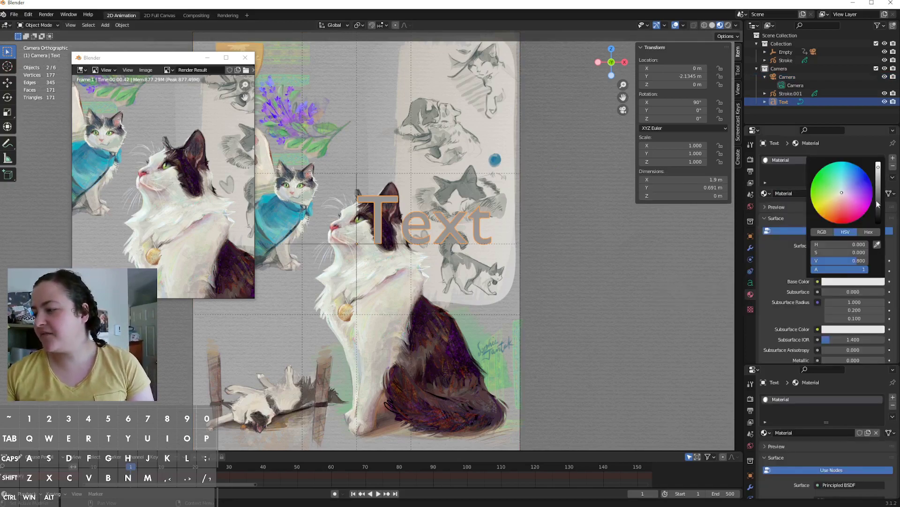
{"action": "left_click", "coordinate": [878, 202]}
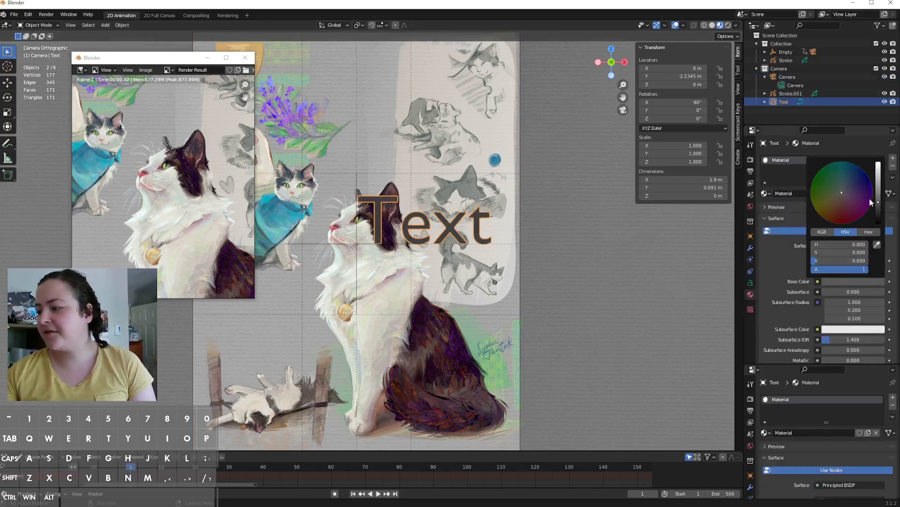
{"action": "left_click", "coordinate": [751, 283]}
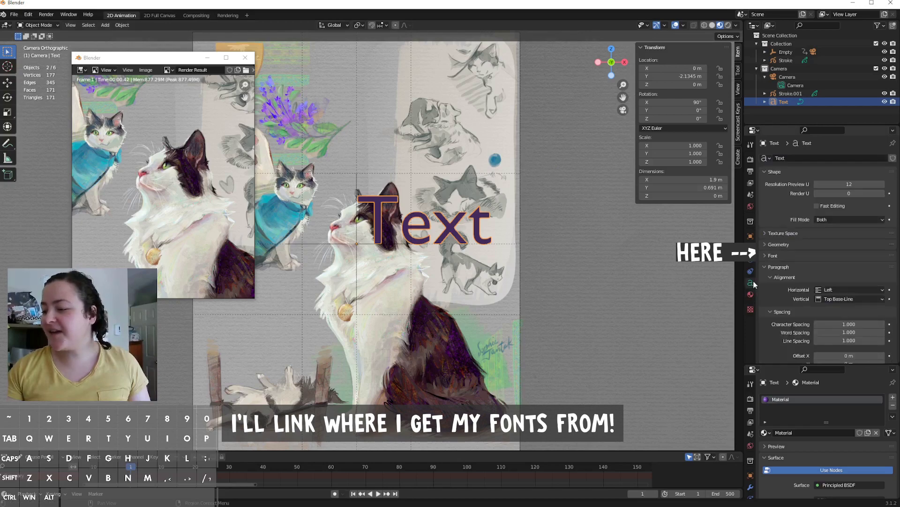
{"action": "left_click", "coordinate": [767, 256]}
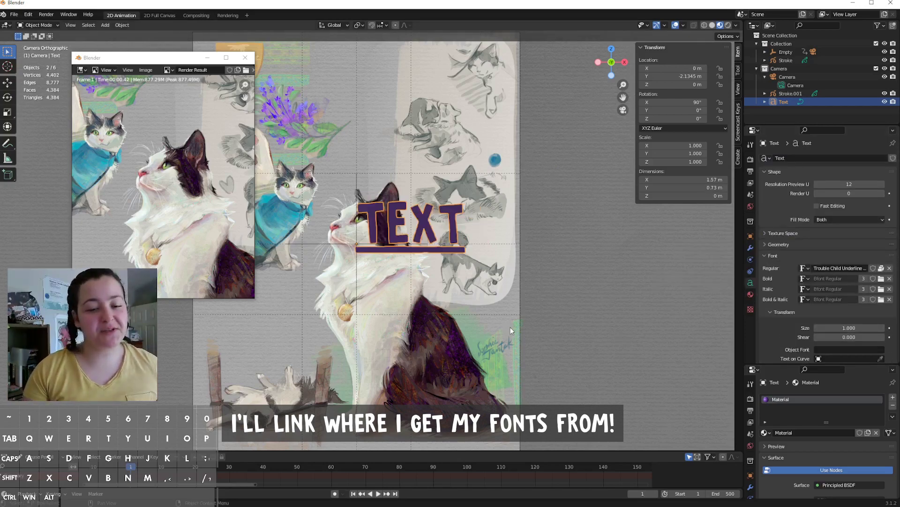
Step: Duplicate the TEXT label below the original and load Morning Magpie as its Regular font
{"action": "key", "text": "shift+d"}
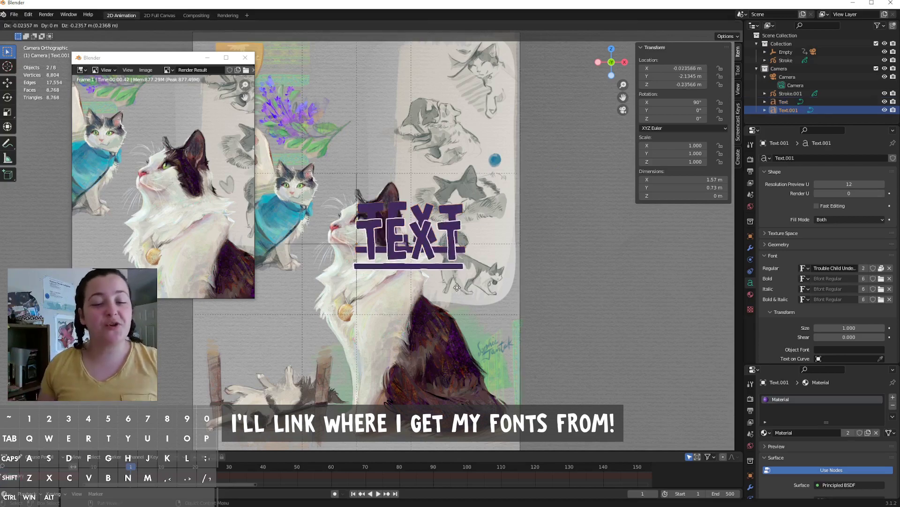
{"action": "left_click", "coordinate": [464, 343]}
{"action": "left_click", "coordinate": [889, 269]}
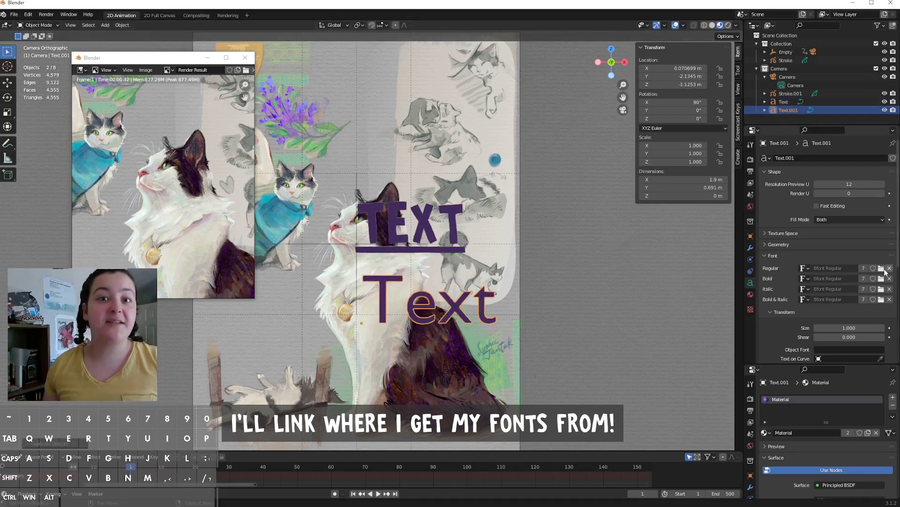
{"action": "left_click", "coordinate": [882, 268]}
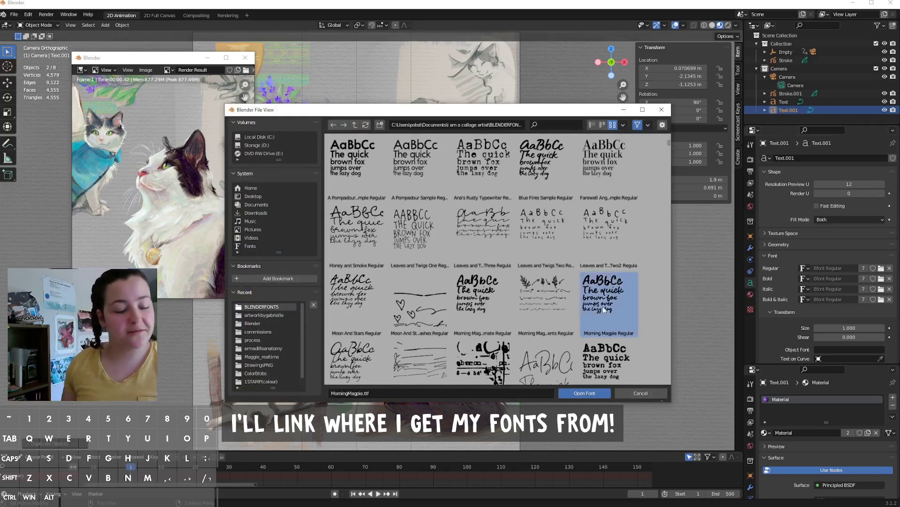
{"action": "double_click", "coordinate": [612, 360]}
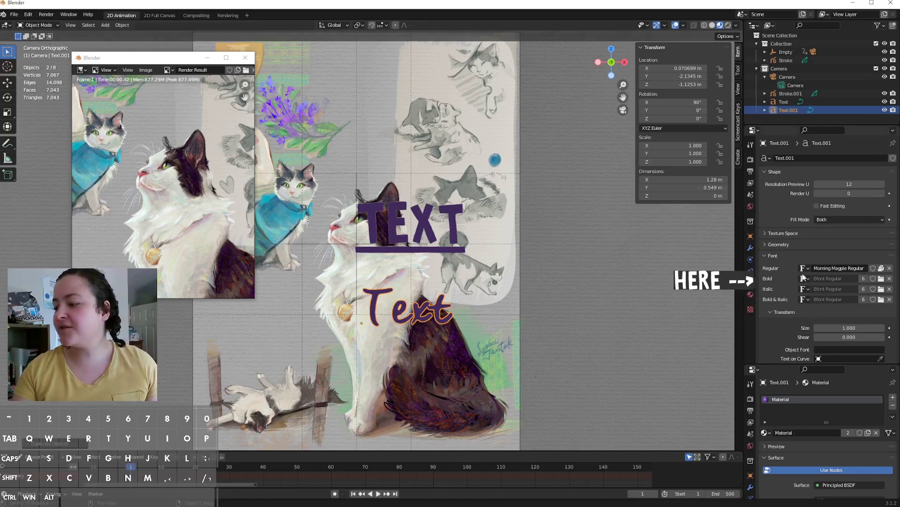
Step: Load the ornaments font as Bold, then edit the text with Bold turned on
{"action": "left_click", "coordinate": [884, 280]}
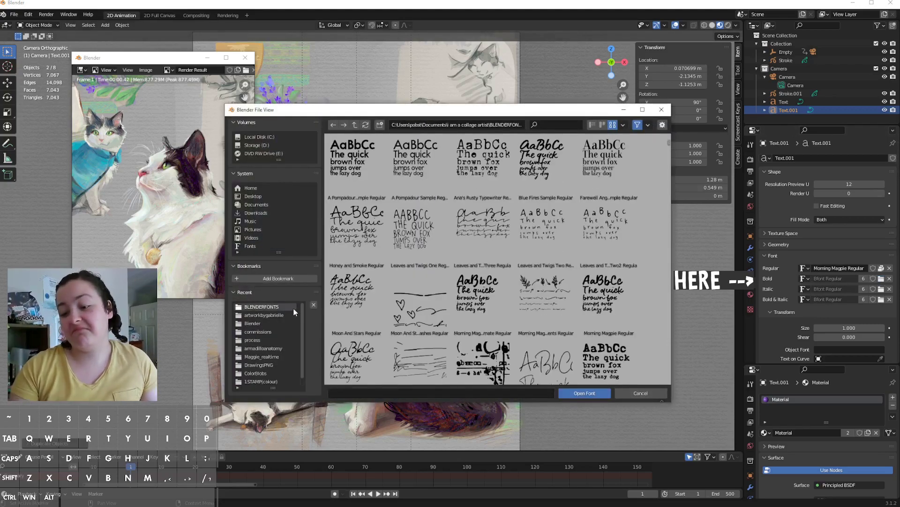
{"action": "double_click", "coordinate": [544, 306]}
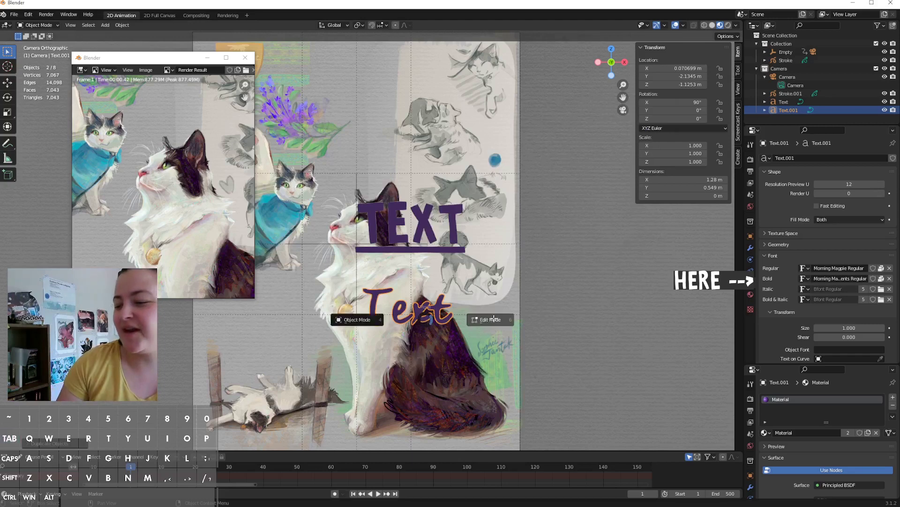
{"action": "key", "text": "Tab"}
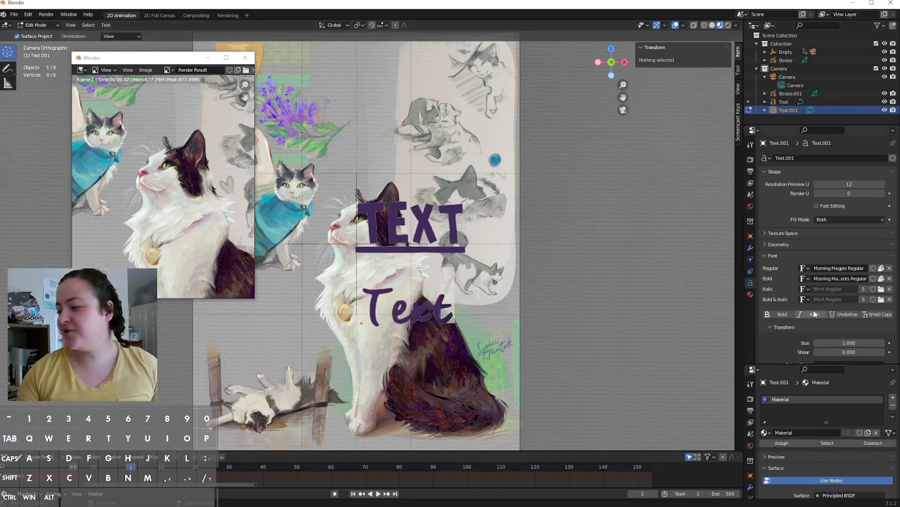
{"action": "left_click", "coordinate": [785, 314]}
{"action": "type", "text": "j"}
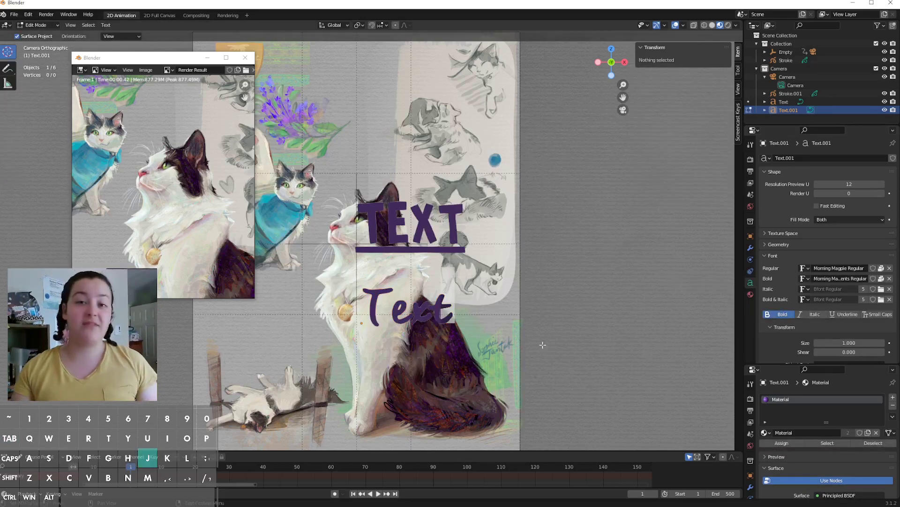
{"action": "type", "text": "g"}
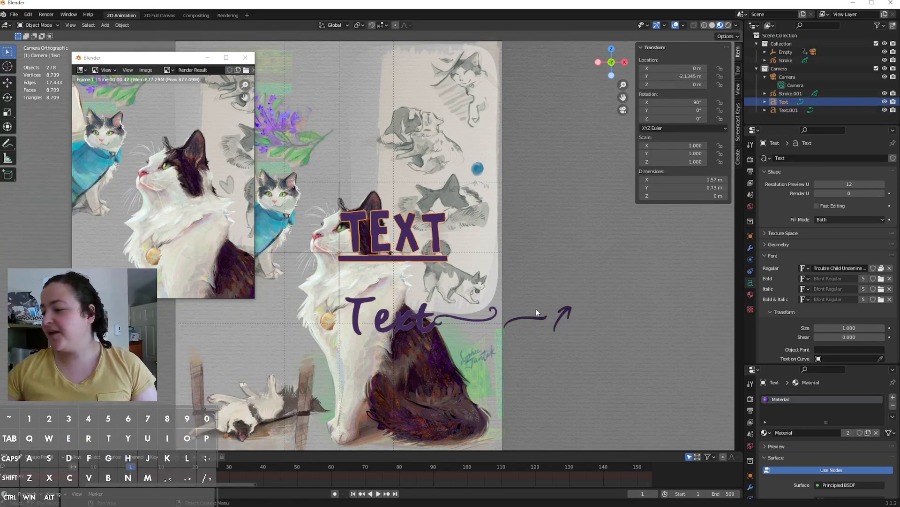
{"action": "left_click", "coordinate": [788, 244]}
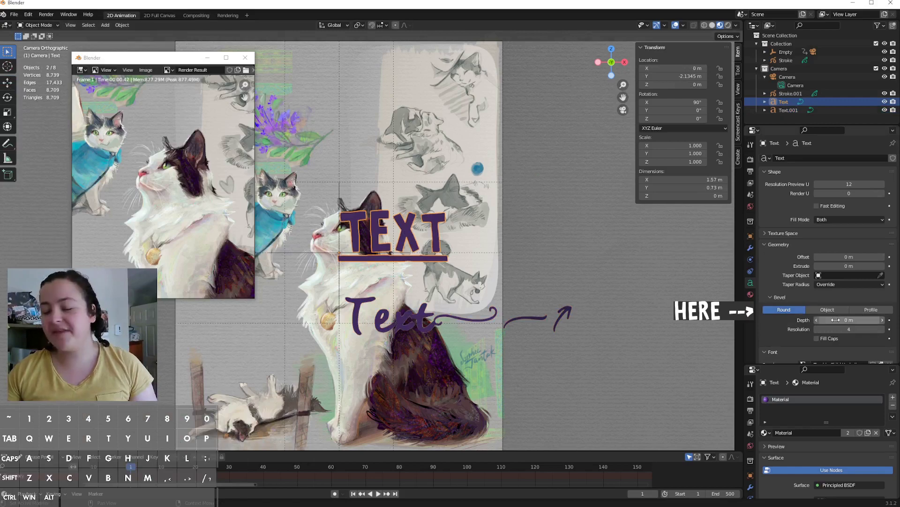
{"action": "mouse_move", "coordinate": [836, 320]}
{"action": "left_mouse_down"}
{"action": "mouse_move", "coordinate": [851, 320]}
{"action": "mouse_move", "coordinate": [835, 320]}
{"action": "mouse_move", "coordinate": [843, 297]}
{"action": "mouse_move", "coordinate": [842, 305]}
{"action": "left_mouse_up"}
{"action": "scroll", "coordinate": [836, 302], "scroll_direction": "down", "scroll_amount": 5}
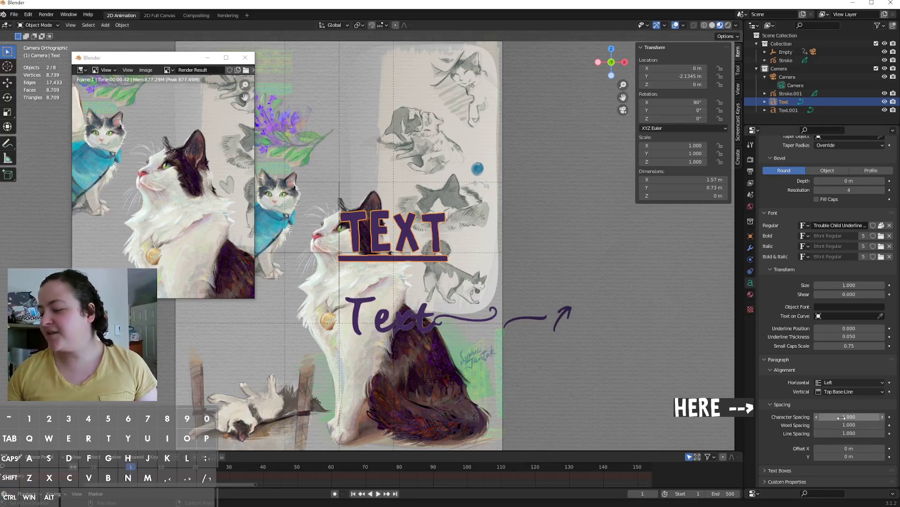
{"action": "left_click_drag", "start_coordinate": [849, 417], "coordinate": [845, 426]}
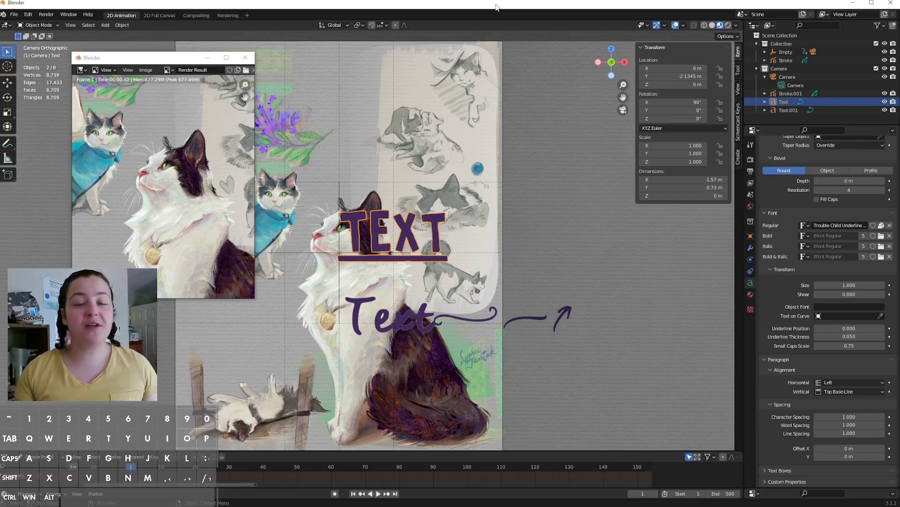
Step: Duplicate TEXT in place and raise the copy's Bevel Depth to 0.03 m
{"action": "key", "text": "shift+d"}
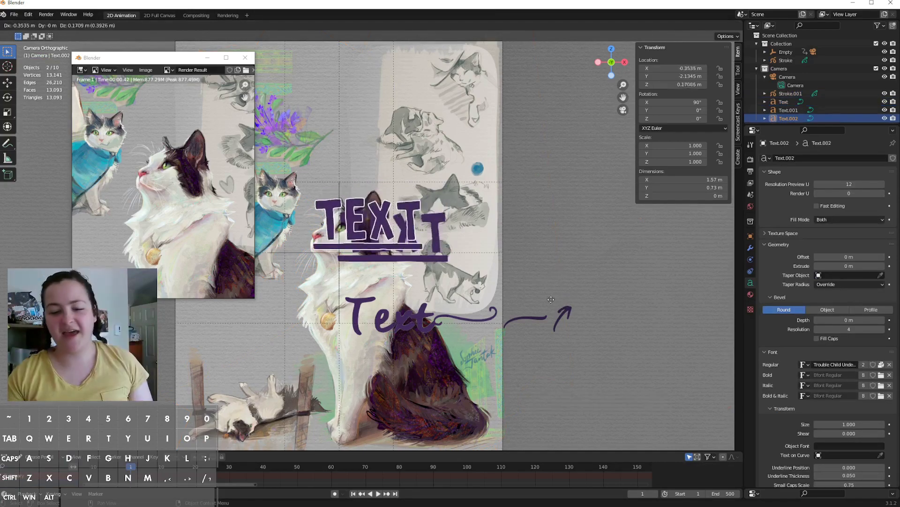
{"action": "right_click", "coordinate": [566, 295]}
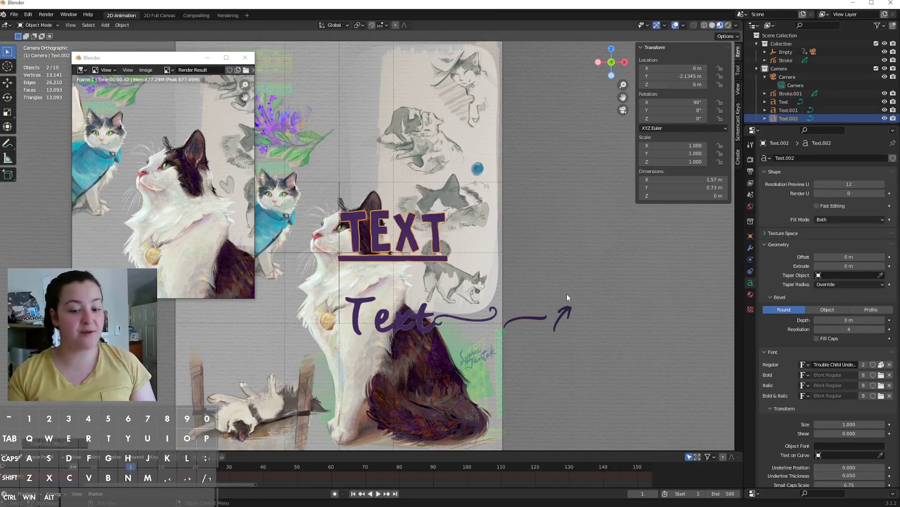
{"action": "left_click", "coordinate": [883, 325]}
{"action": "left_click", "coordinate": [882, 324]}
{"action": "left_click", "coordinate": [883, 321]}
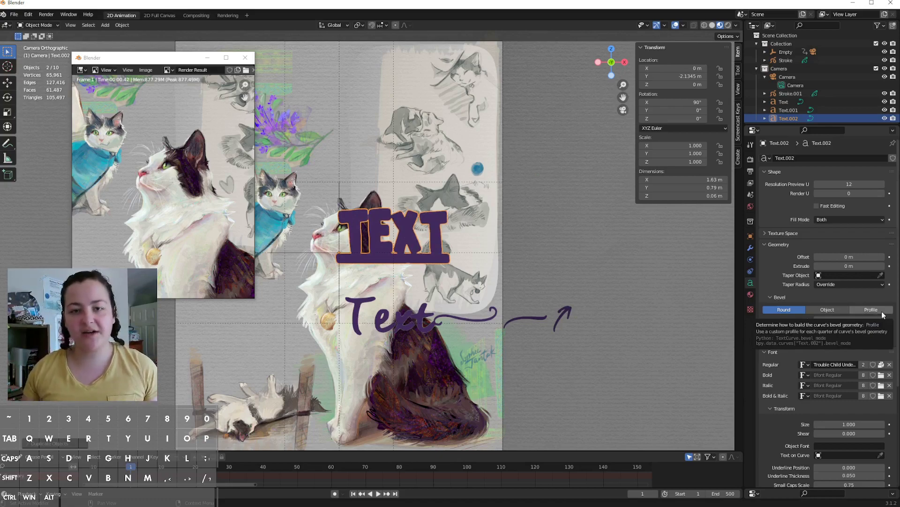
Step: Make the copy's material single-user and set its Surface shader to Holdout
{"action": "left_click", "coordinate": [751, 295]}
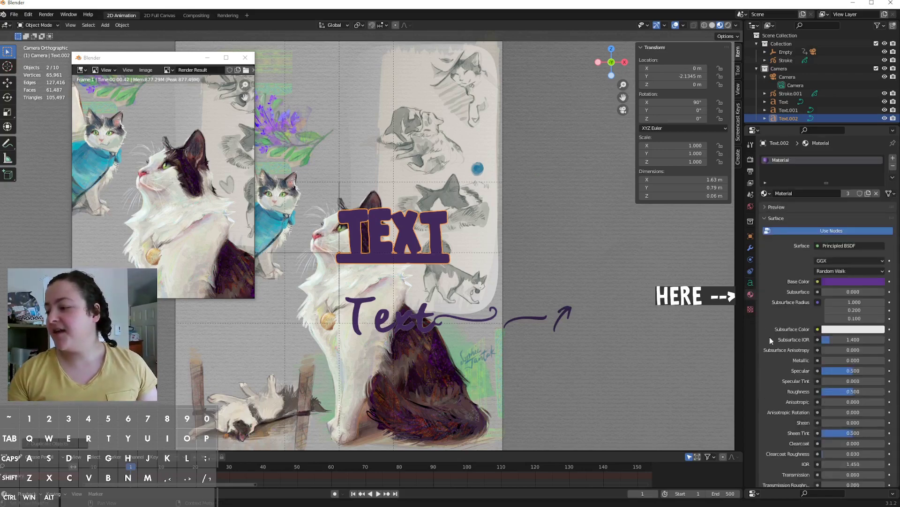
{"action": "left_click", "coordinate": [847, 193]}
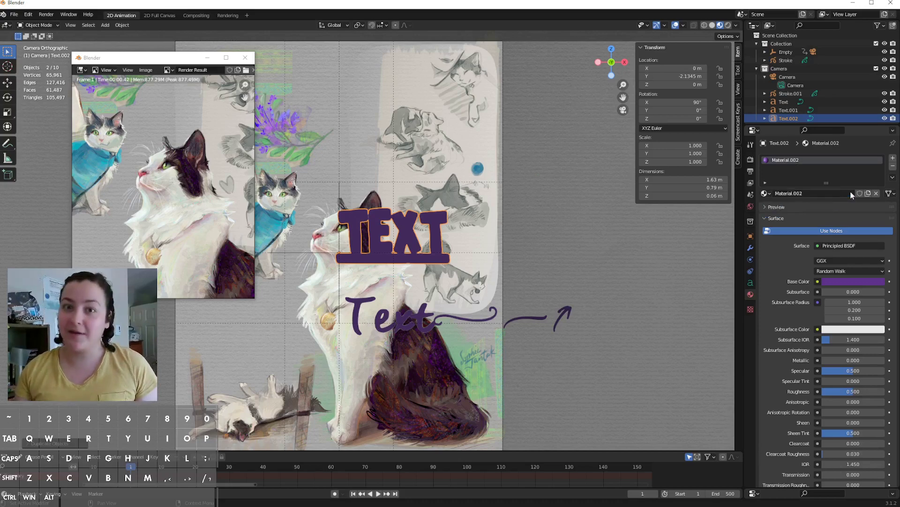
{"action": "left_click", "coordinate": [833, 232]}
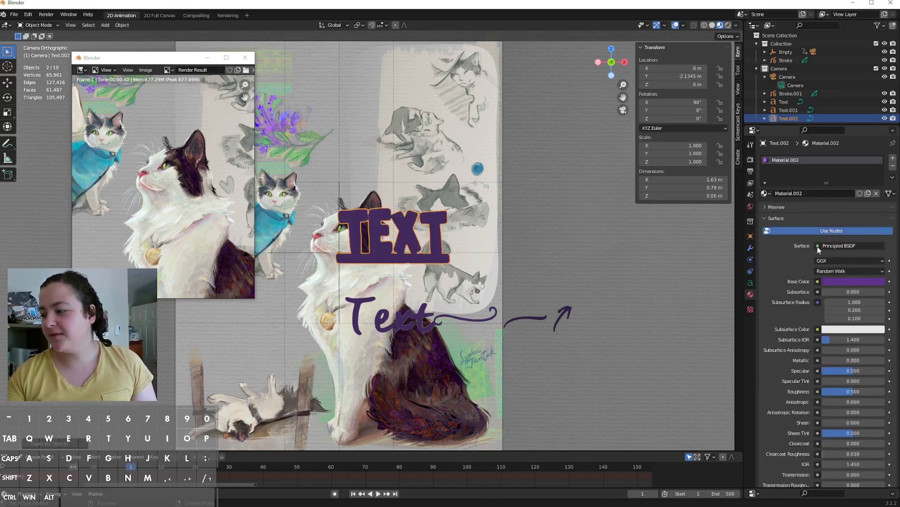
{"action": "left_click", "coordinate": [832, 246]}
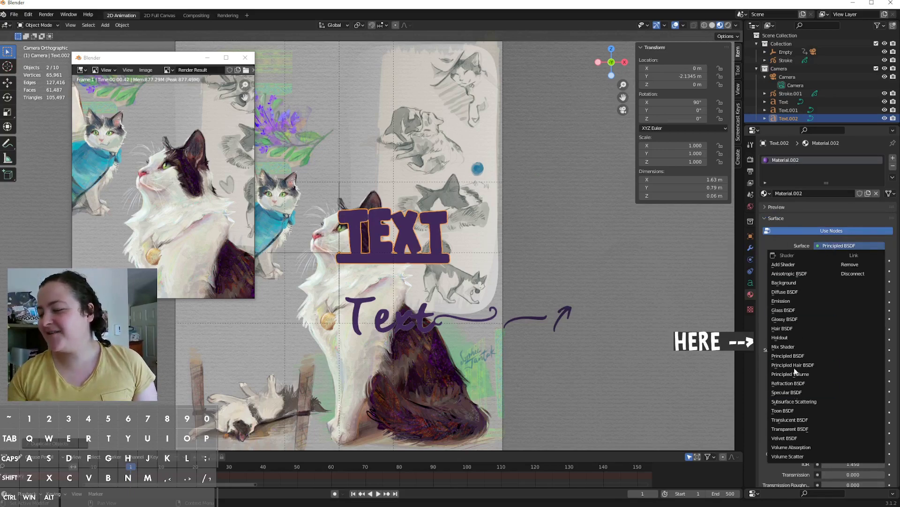
{"action": "left_click", "coordinate": [779, 339]}
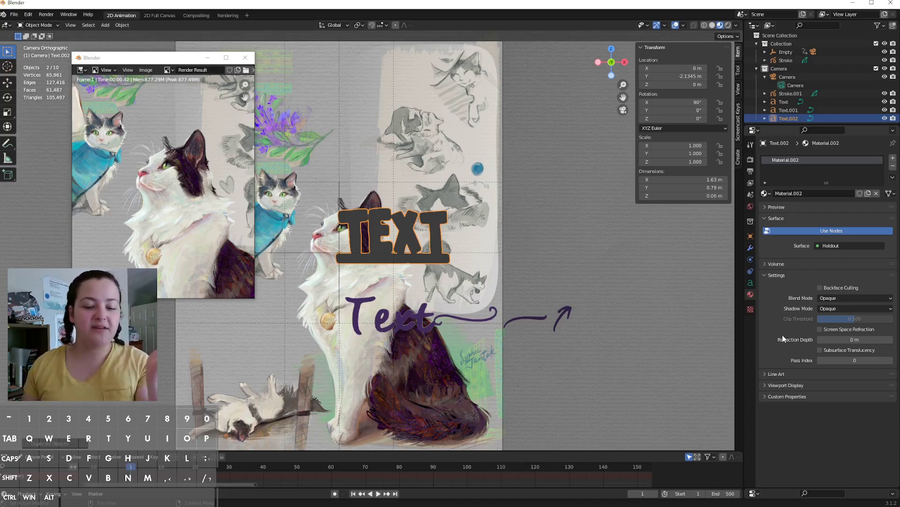
Step: Move Text.002 forward along Y to about -1.98 and check it in the render preview
{"action": "key", "text": "g"}
{"action": "key", "text": "y"}
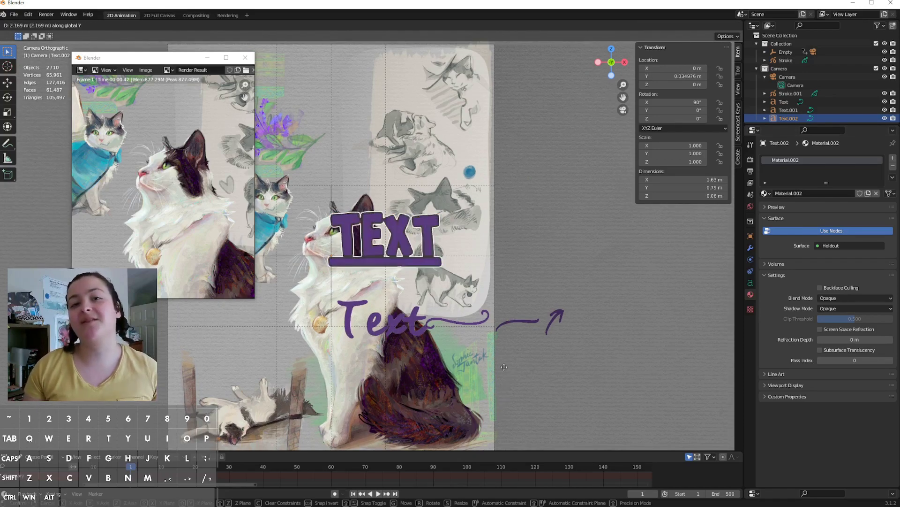
{"action": "left_click", "coordinate": [470, 291]}
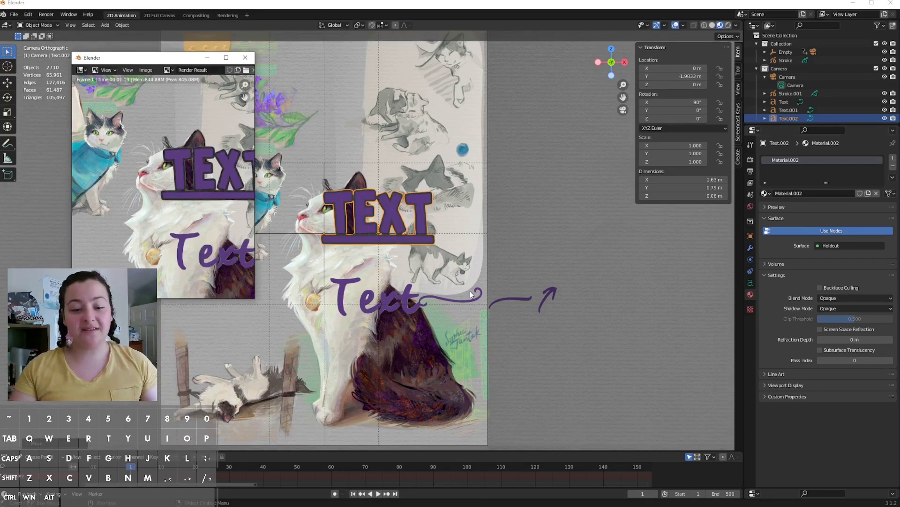
{"action": "middle_click_drag", "start_coordinate": [246, 187], "coordinate": [197, 204]}
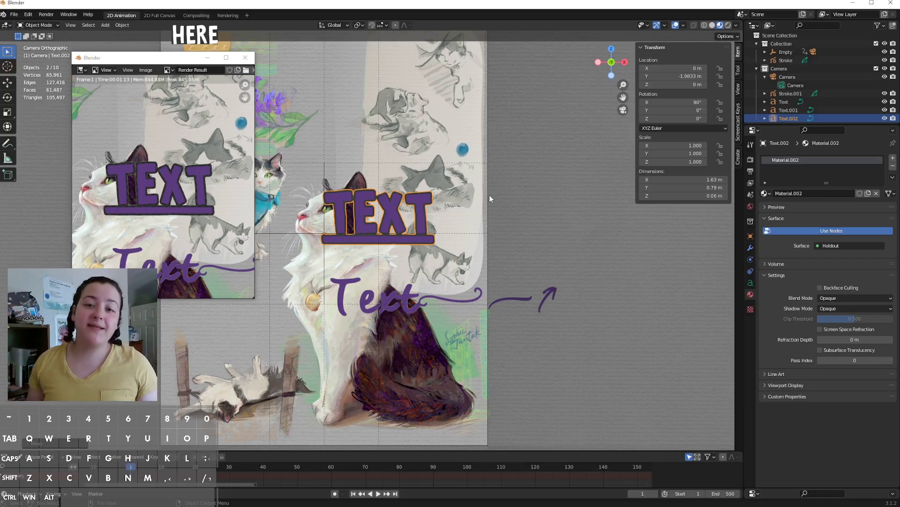
Step: In the Compositing workspace, close the floating Properties window and save the layout as the startup file
{"action": "left_click", "coordinate": [196, 16]}
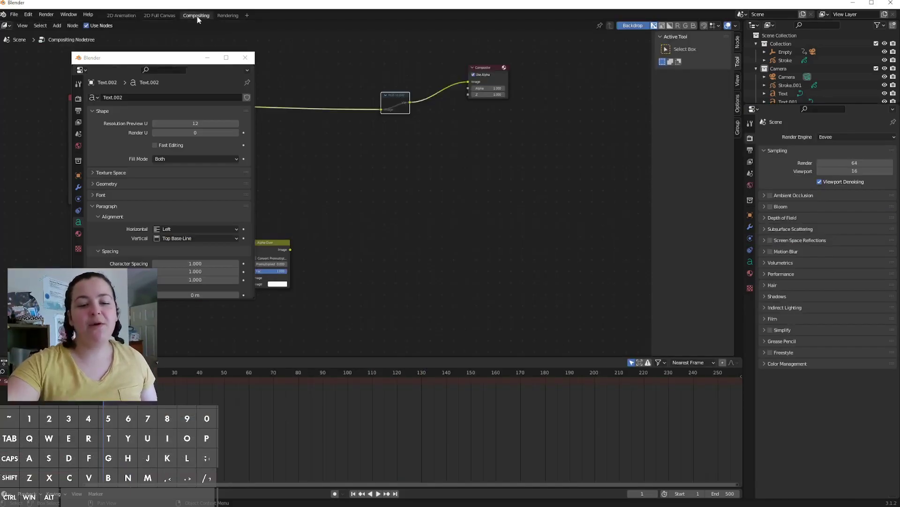
{"action": "left_click", "coordinate": [207, 58]}
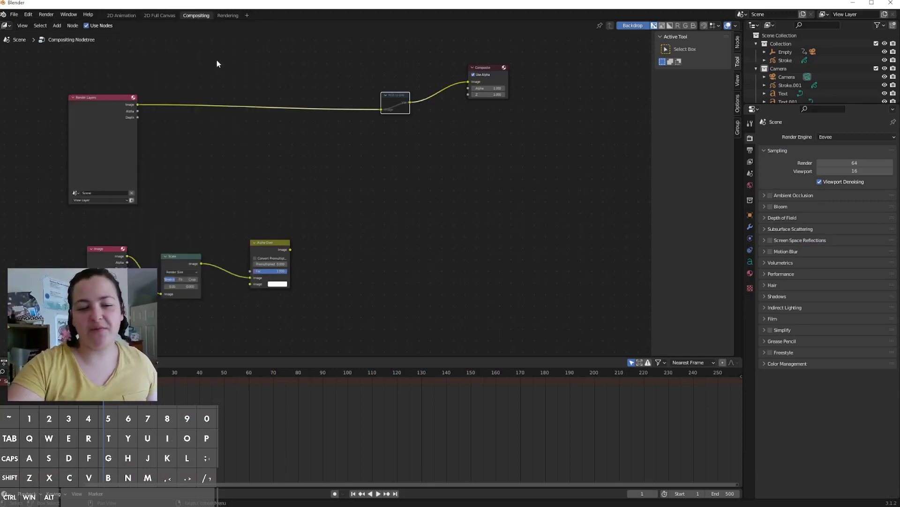
{"action": "middle_click_drag", "start_coordinate": [320, 260], "coordinate": [420, 244]}
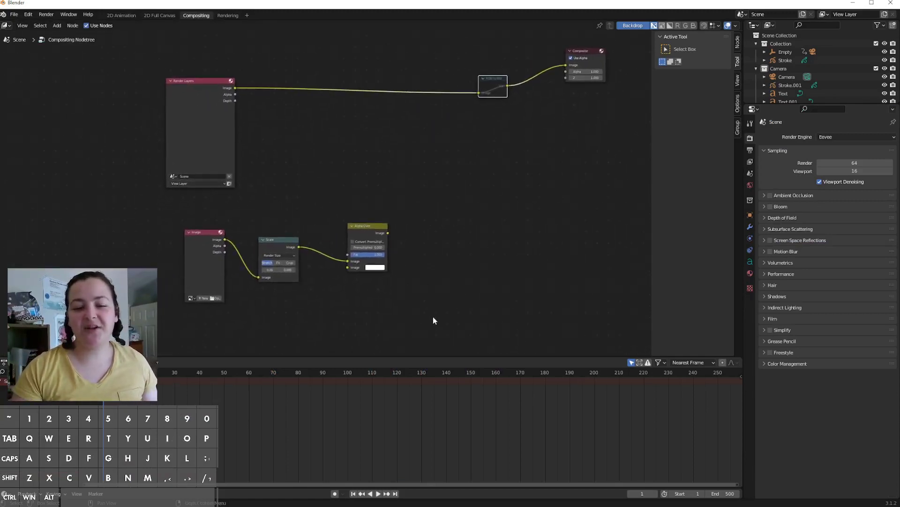
{"action": "left_click_drag", "start_coordinate": [449, 321], "coordinate": [219, 277]}
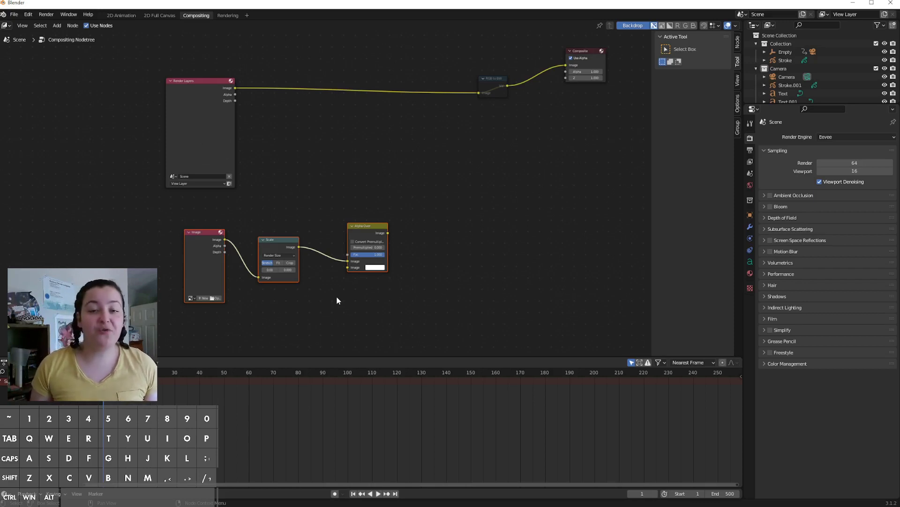
{"action": "scroll", "coordinate": [428, 216], "scroll_direction": "right", "scroll_amount": 1, "text": "ctrl"}
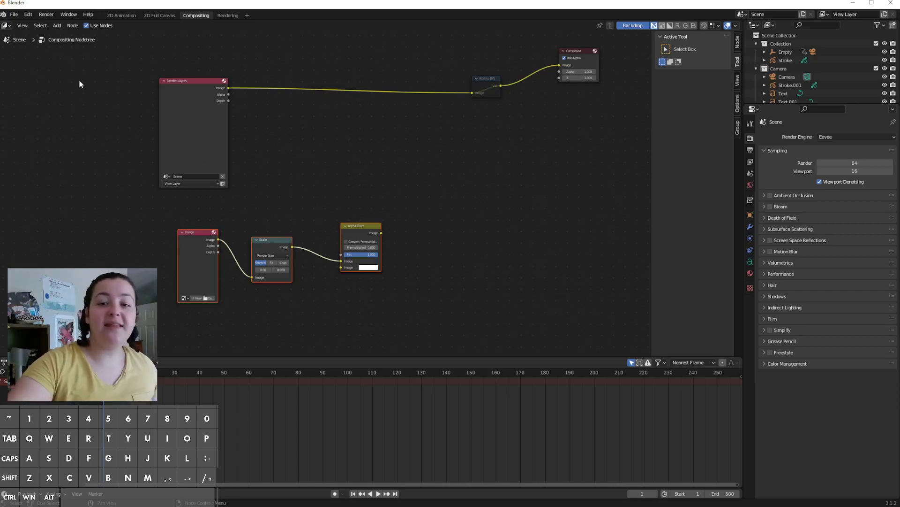
{"action": "left_click", "coordinate": [14, 14]}
{"action": "mouse_move", "coordinate": [40, 167]}
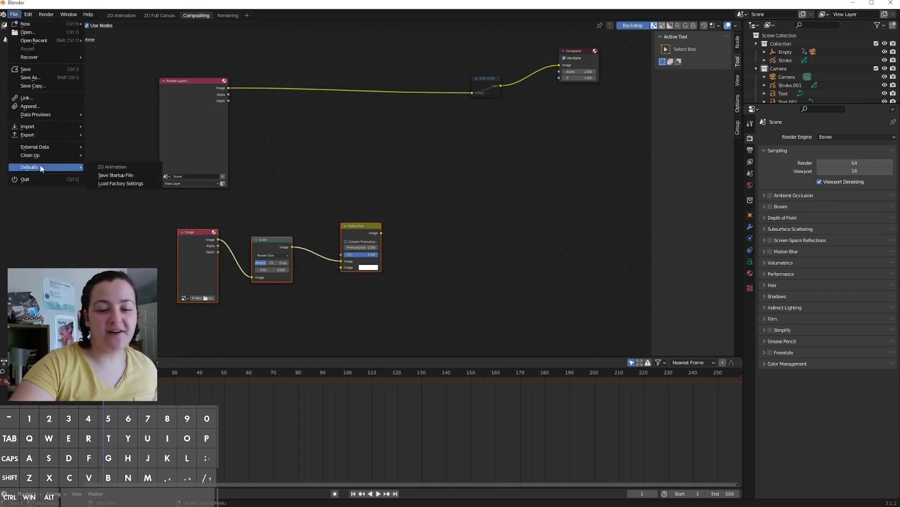
{"action": "left_click", "coordinate": [143, 174]}
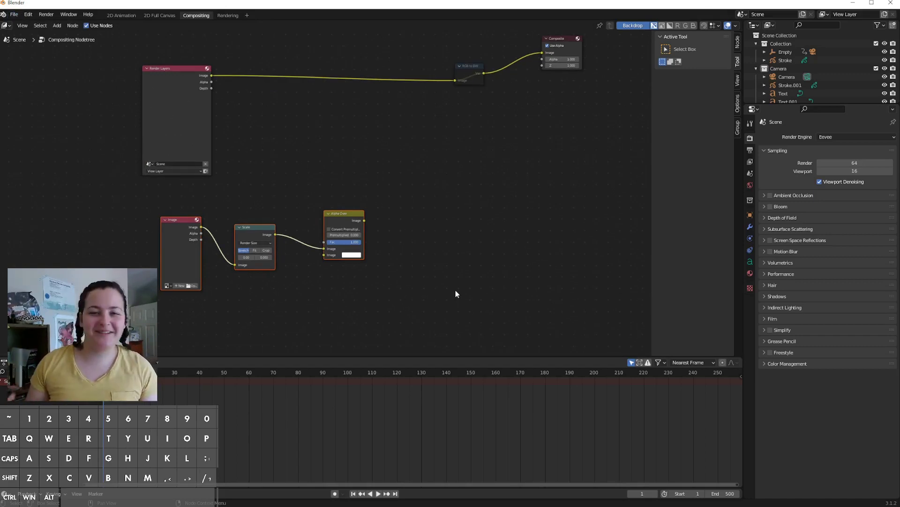
Step: Add an Image node loaded with the paper texture PNG
{"action": "key", "text": "shift+a"}
{"action": "type", "text": "im"}
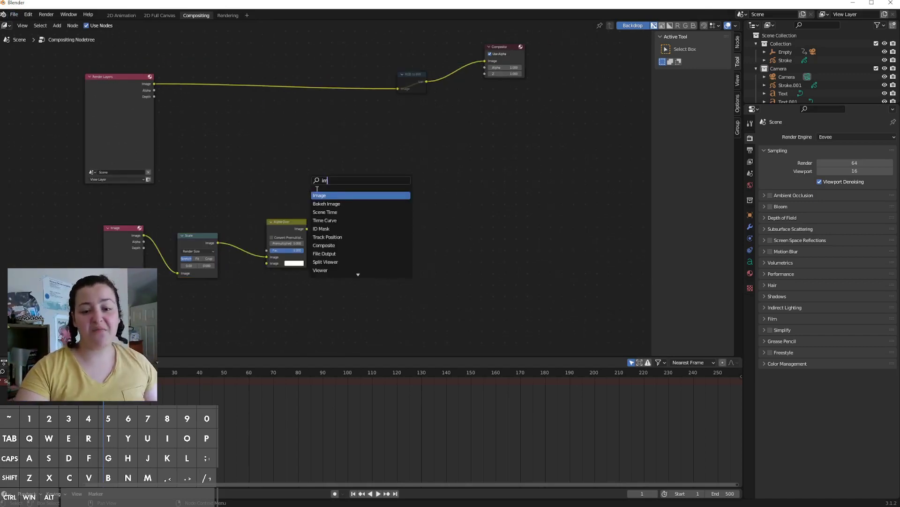
{"action": "left_click", "coordinate": [333, 194]}
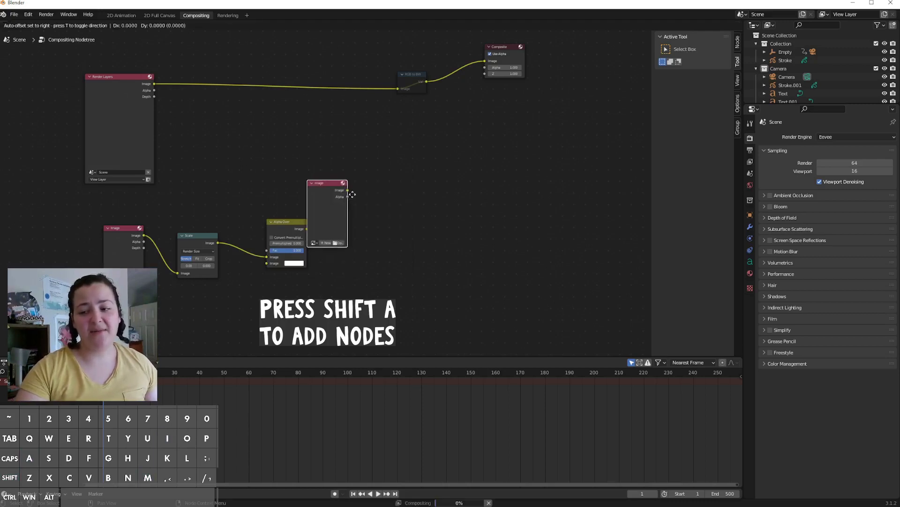
{"action": "left_click", "coordinate": [201, 167]}
{"action": "left_click", "coordinate": [188, 196]}
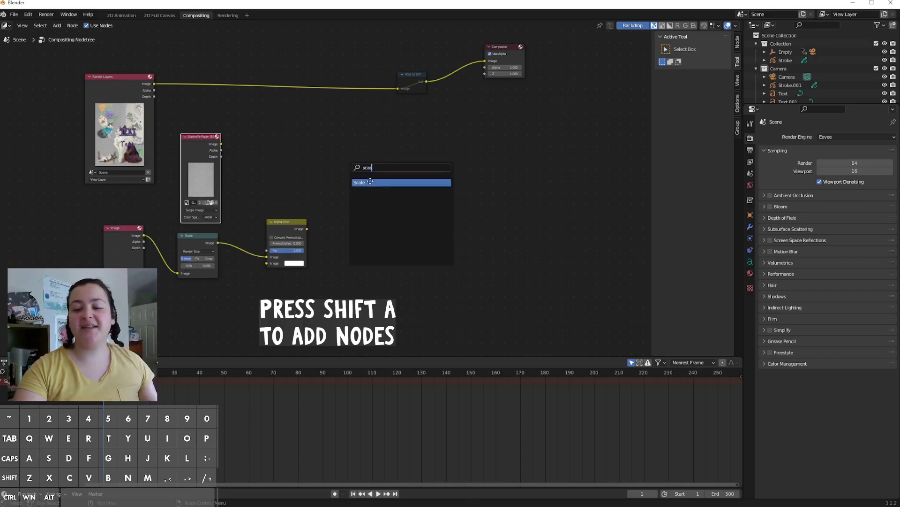
Step: Add a Scale node set to Render Size beside the paper image
{"action": "left_click", "coordinate": [369, 181]}
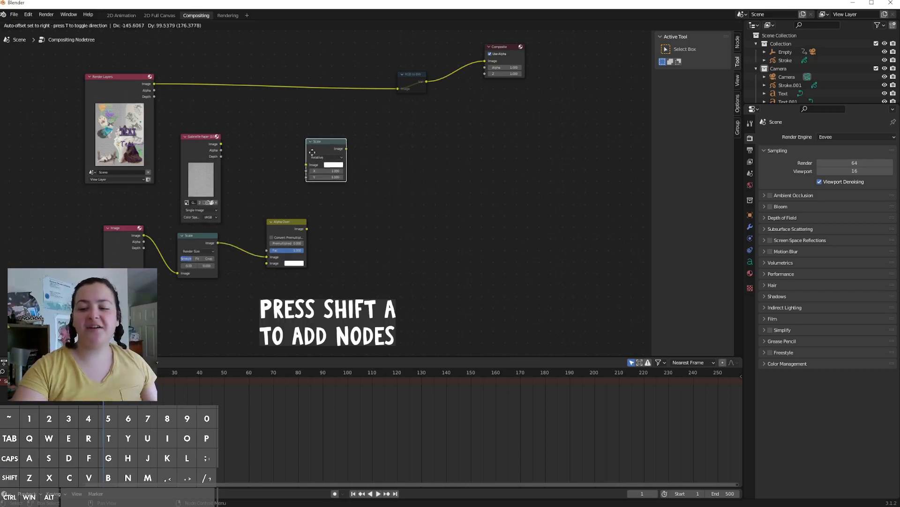
{"action": "left_click", "coordinate": [250, 144]}
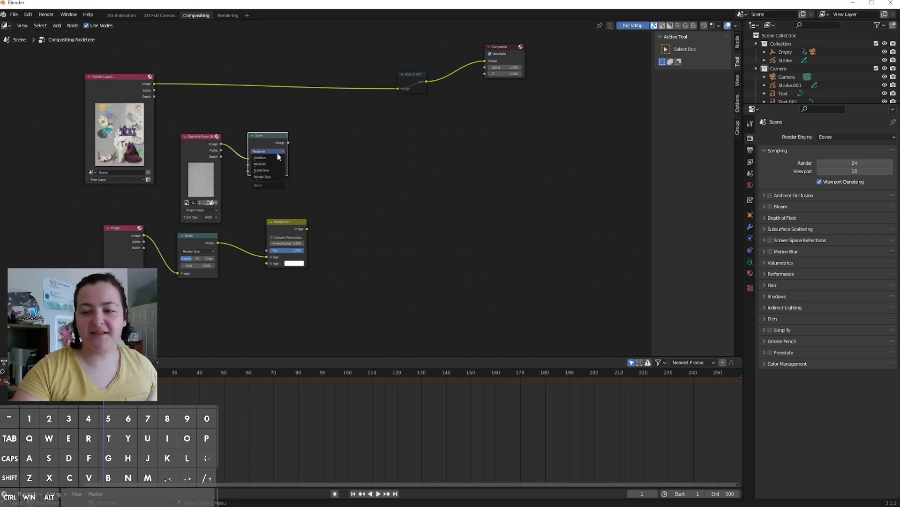
{"action": "left_click", "coordinate": [273, 177]}
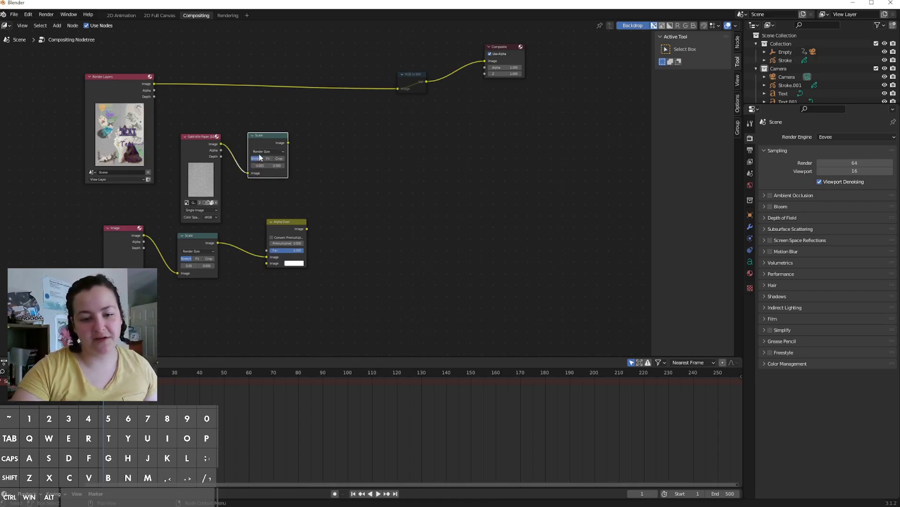
Step: Add an Alpha Over node taking the scaled paper and rendered image, then tidy the node layout
{"action": "key", "text": "shift+a"}
{"action": "type", "text": "alp"}
{"action": "key", "text": "Return"}
{"action": "left_click", "coordinate": [361, 149]}
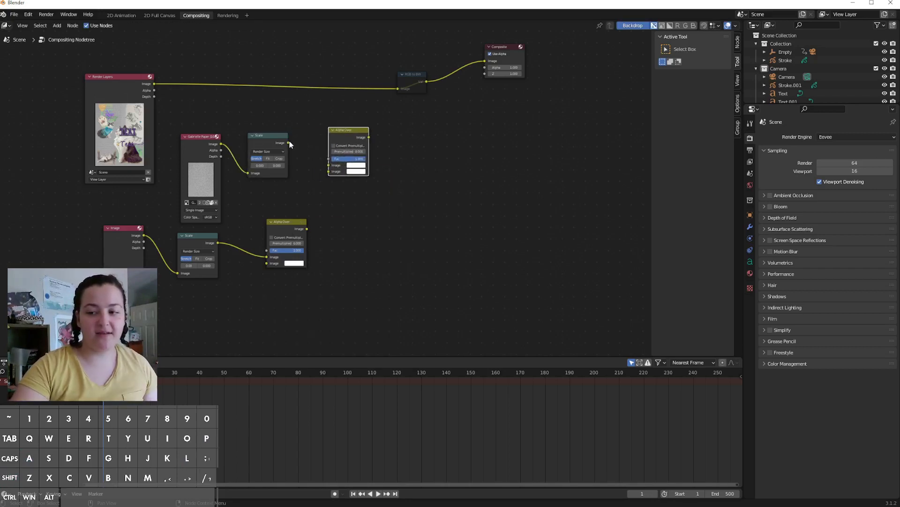
{"action": "left_click_drag", "start_coordinate": [289, 143], "coordinate": [328, 167]}
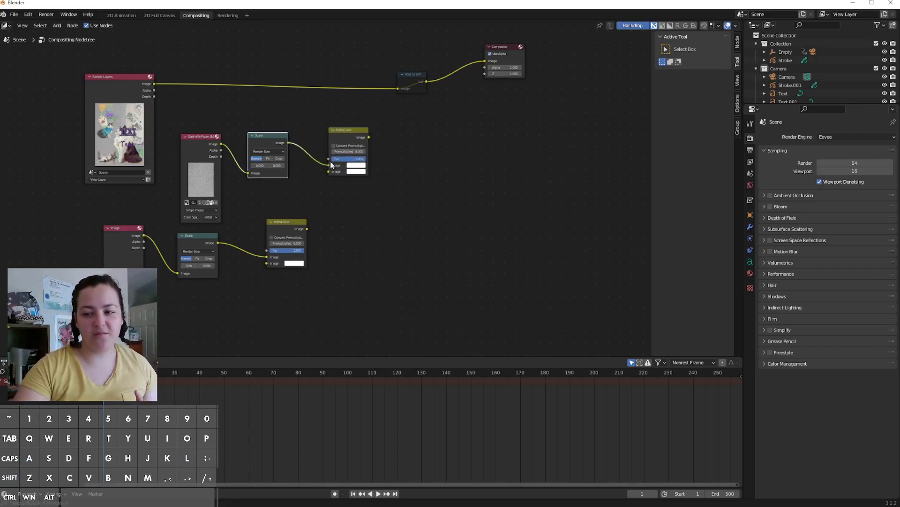
{"action": "left_click_drag", "start_coordinate": [341, 130], "coordinate": [339, 95]}
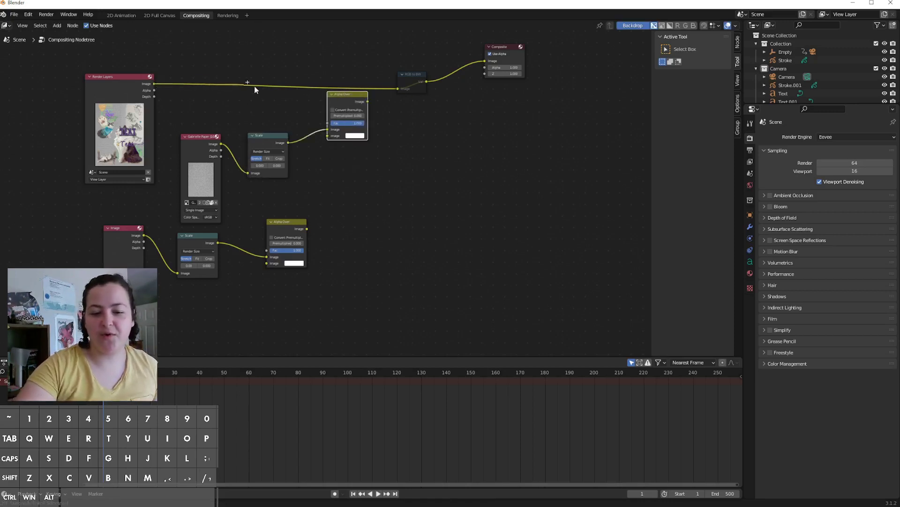
{"action": "left_click_drag", "start_coordinate": [316, 136], "coordinate": [328, 137]}
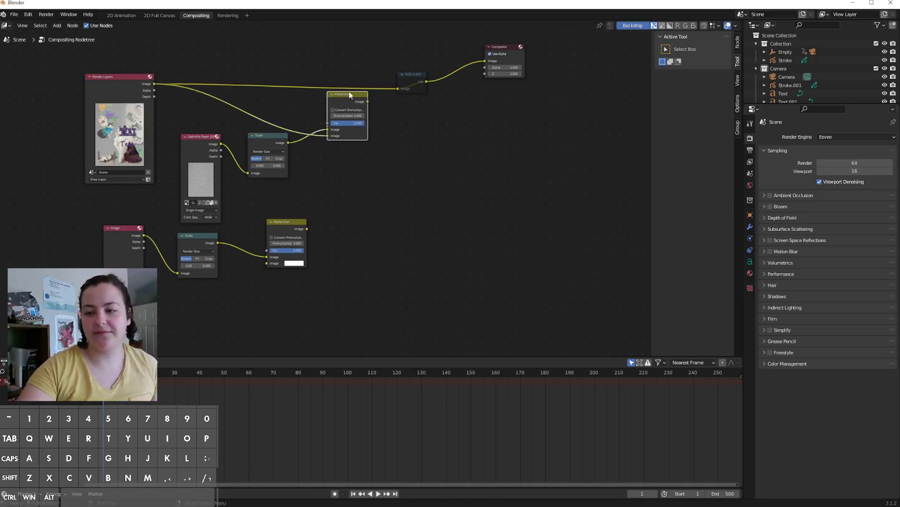
{"action": "left_click_drag", "start_coordinate": [349, 90], "coordinate": [356, 156]}
{"action": "left_click_drag", "start_coordinate": [490, 46], "coordinate": [452, 106]}
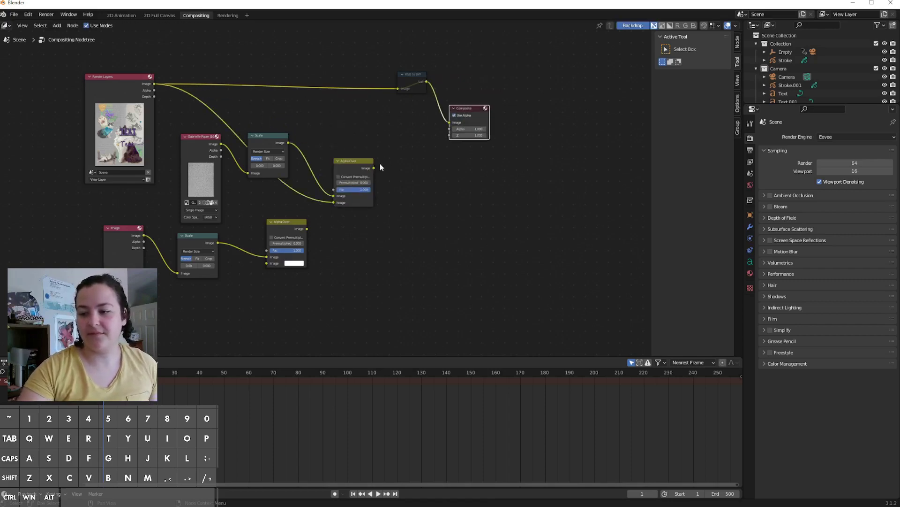